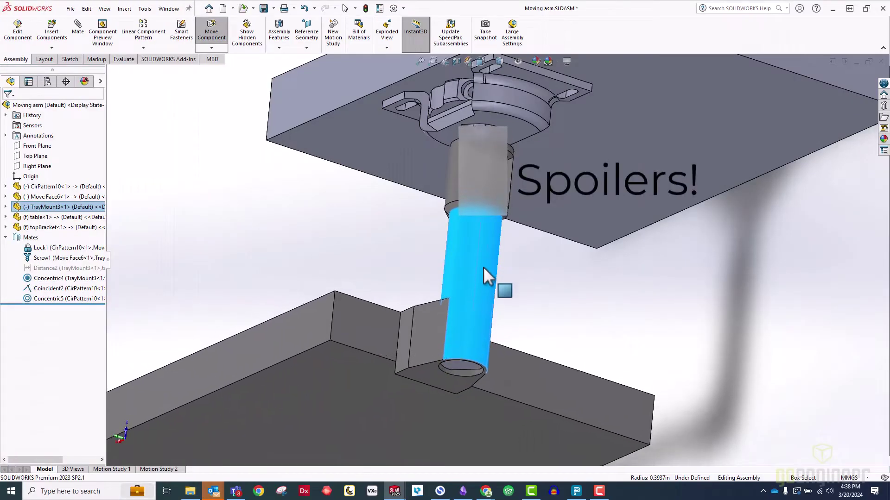
# - Slide TrayMount down along its axis, then switch to the threaded rod part
pyautogui.moveTo(482, 266)
pyautogui.mouseDown()
pyautogui.moveTo(465, 335)
pyautogui.moveTo(484, 254)
pyautogui.mouseUp()
pyautogui.press('Escape')
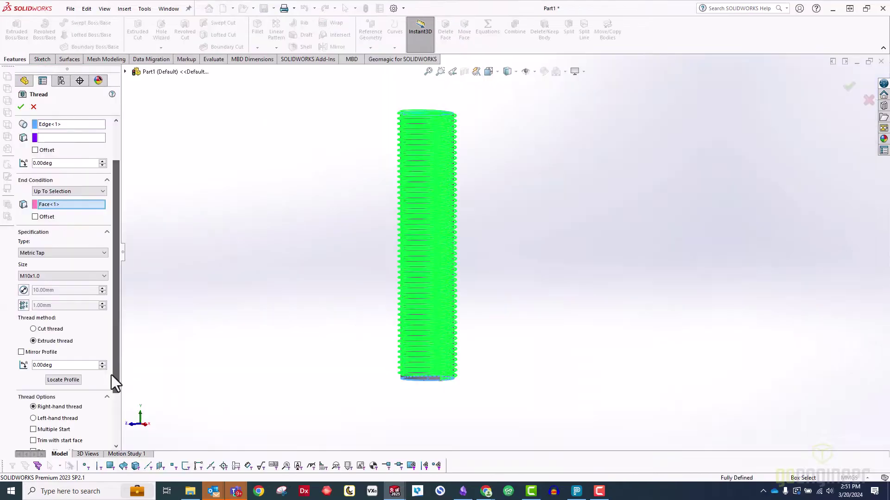
pyautogui.scroll(-5, 111, 378)
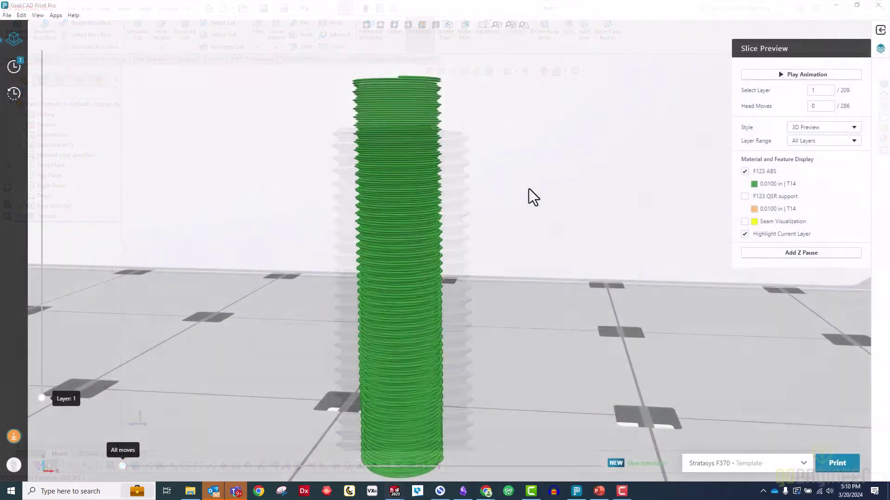
# - Dimension the sketched circle to 10 mm diameter and extrude it 50 mm into a cylinder
pyautogui.scroll(5, 477, 193)
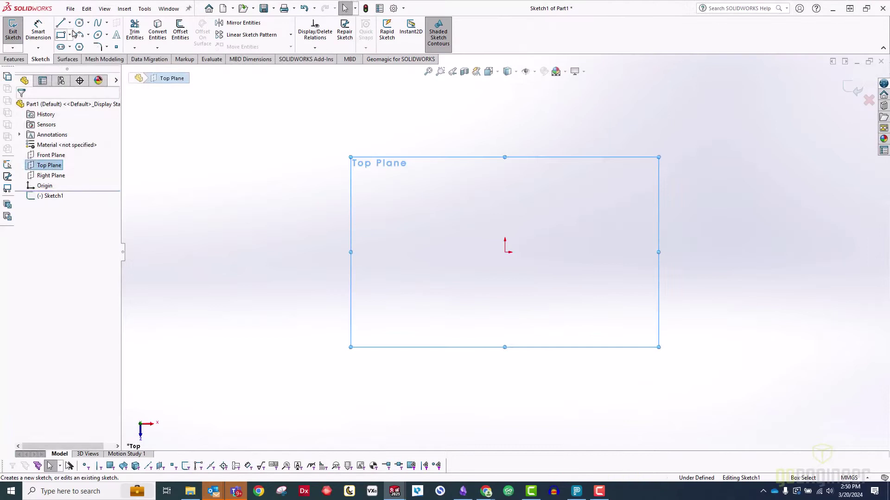
pyautogui.click(540, 252)
pyautogui.click(563, 221)
pyautogui.write('10')
pyautogui.press('Return')
pyautogui.press('Escape')
pyautogui.click(14, 58)
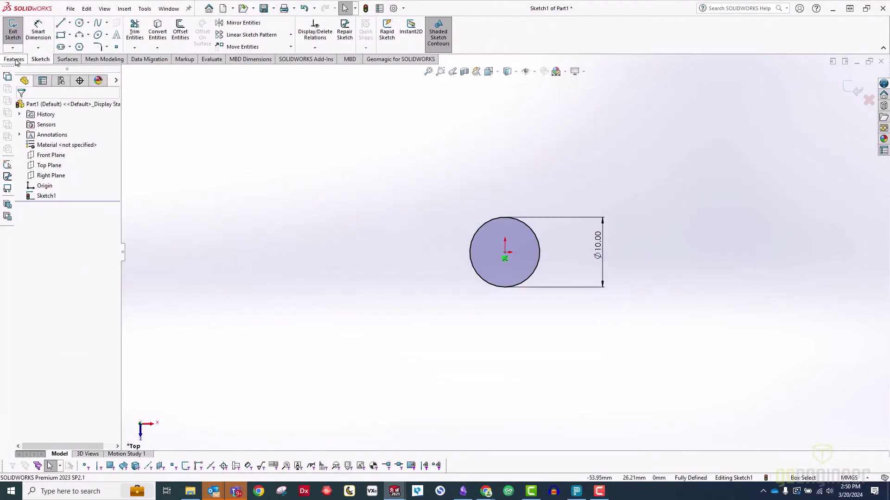
pyautogui.click(16, 30)
pyautogui.write('50.00mm')
pyautogui.moveTo(384, 179); pyautogui.dragTo(278, 116, button='middle')
pyautogui.press('Return')
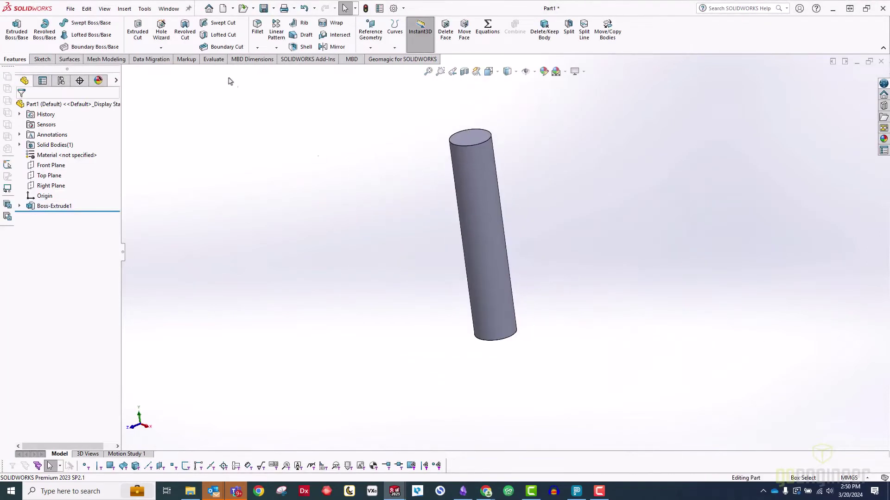
# - Add an extruded M10x1.0 Metric Tap thread starting from the cylinder's bottom edge
pyautogui.click(364, 172)
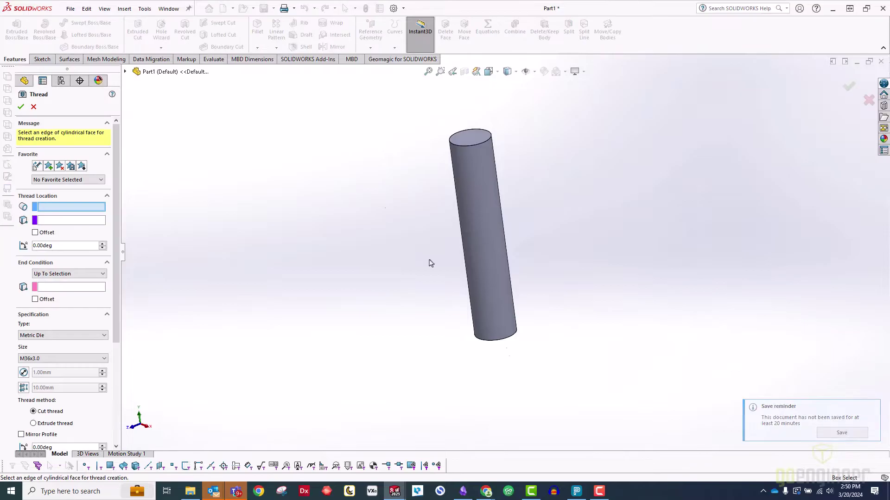
pyautogui.click(505, 343)
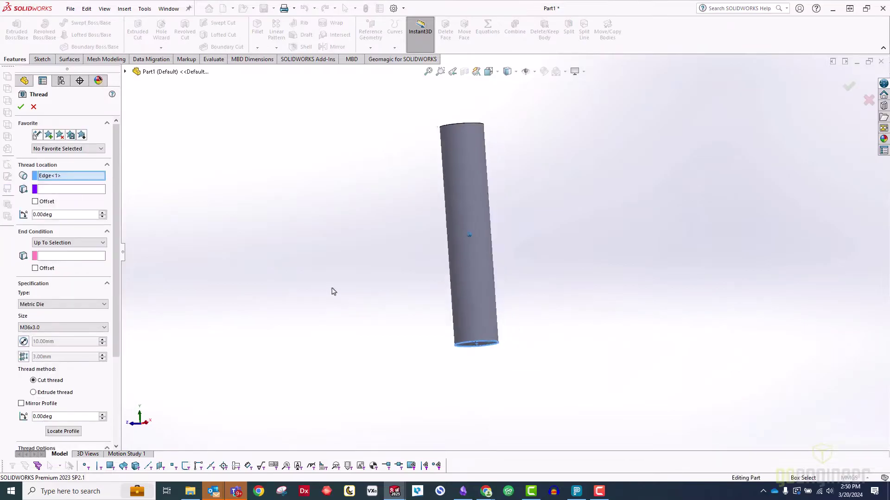
pyautogui.click(58, 306)
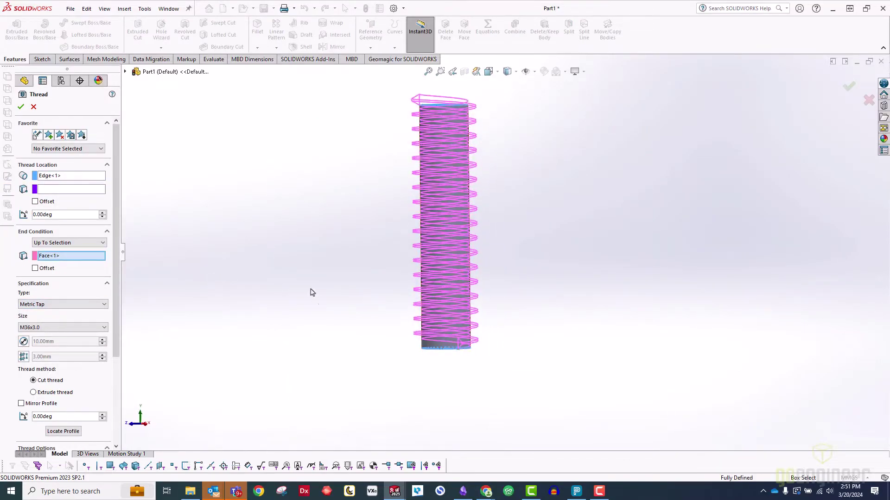
pyautogui.click(60, 328)
pyautogui.scroll(6, 58, 194)
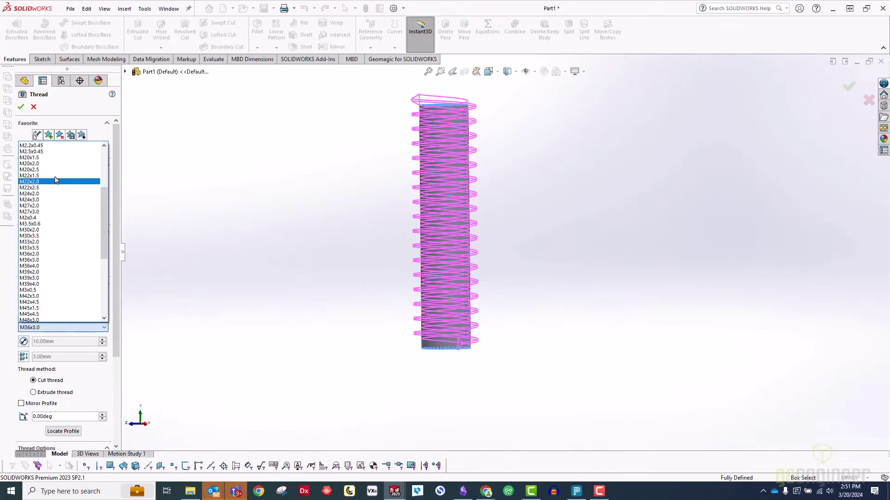
pyautogui.click(56, 169)
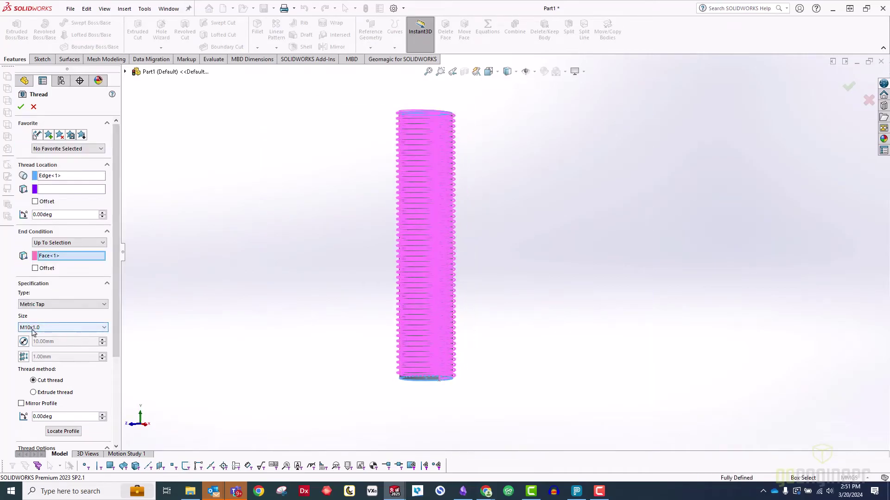
pyautogui.click(33, 393)
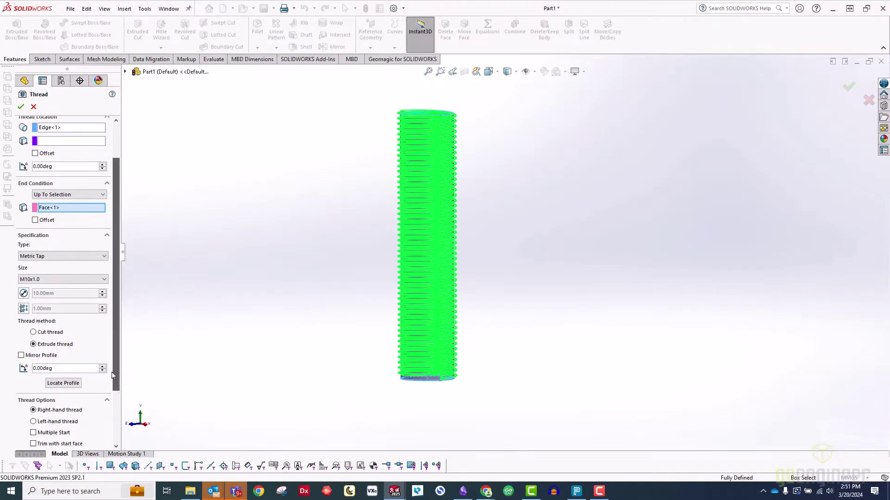
pyautogui.scroll(-5, 60, 352)
pyautogui.click(20, 106)
pyautogui.scroll(-5, 481, 141)
pyautogui.scroll(5, 481, 142)
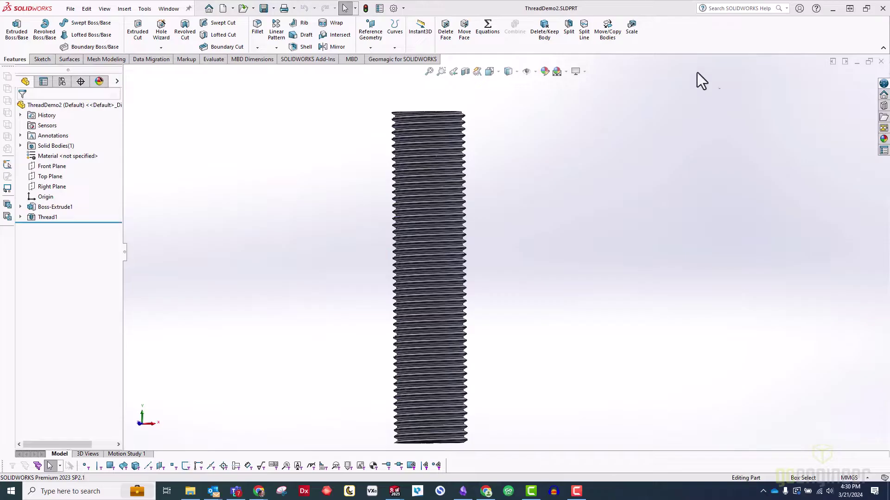
# - Scale the rod about the origin with non-uniform scaling, Y factor 2
pyautogui.click(632, 28)
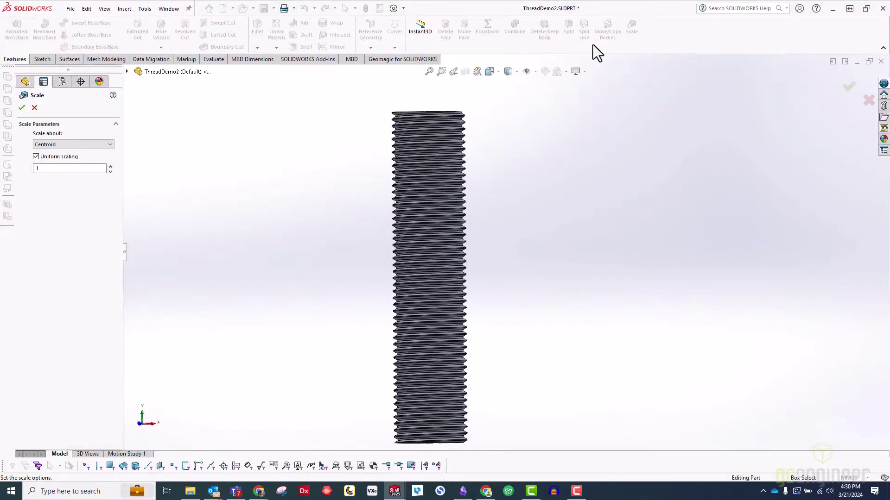
pyautogui.click(69, 145)
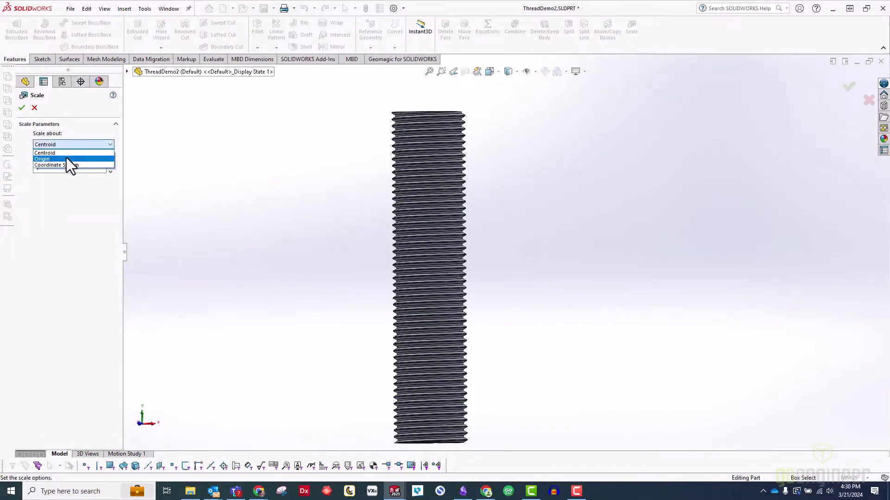
pyautogui.click(66, 157)
pyautogui.click(36, 157)
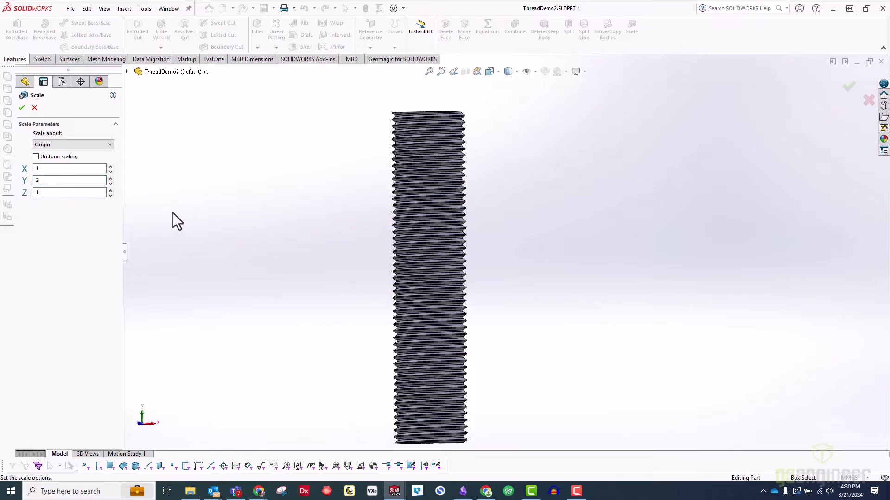
pyautogui.press('Return')
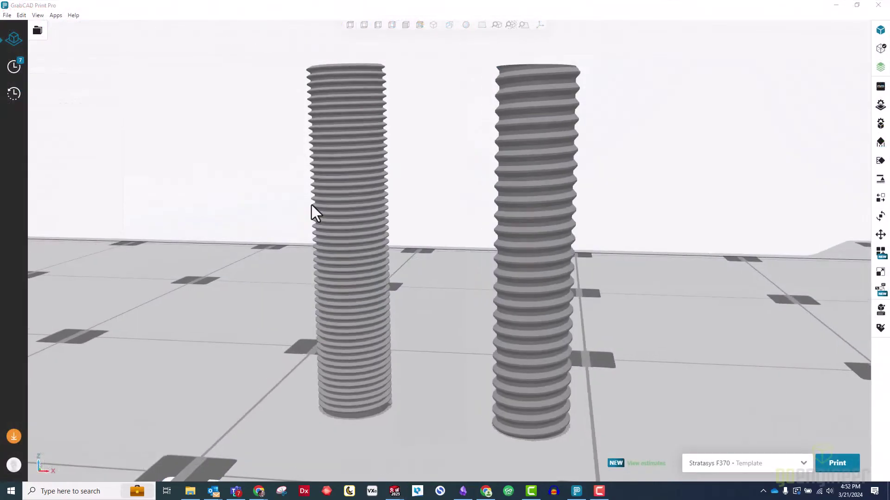
# - Show the slice preview of both threaded rods and orbit around the sliced layers
pyautogui.click(880, 67)
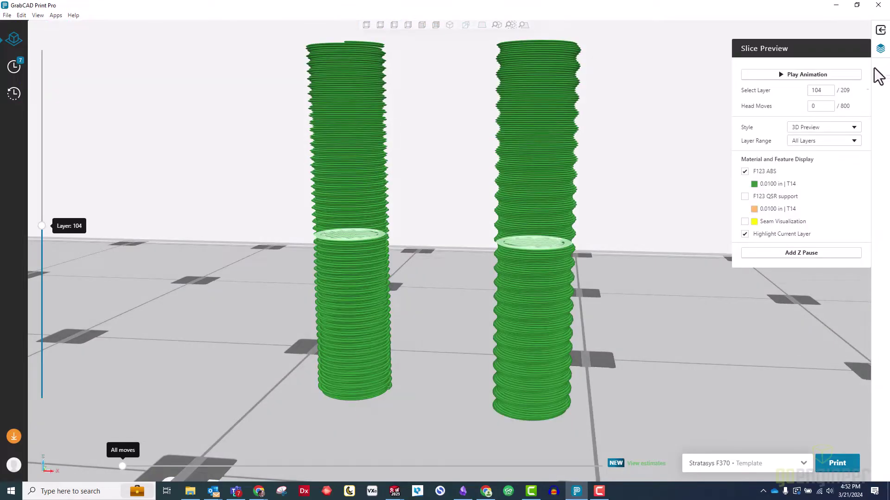
pyautogui.scroll(8, 309, 164)
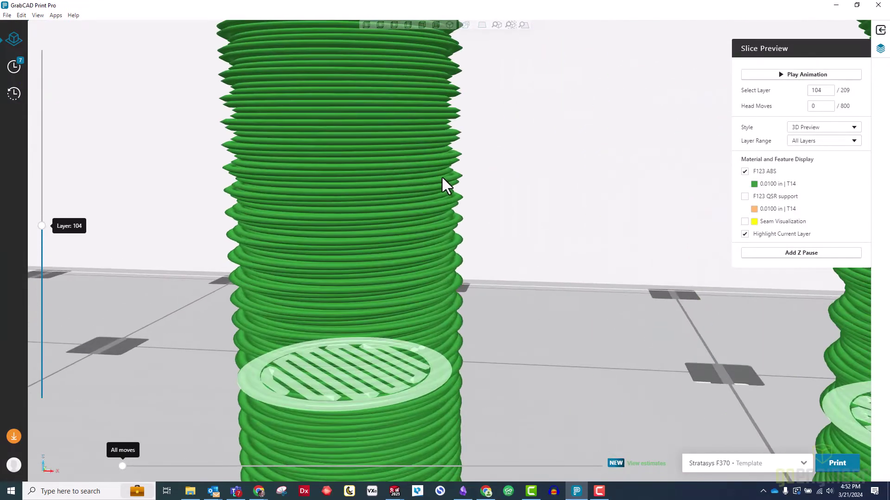
pyautogui.moveTo(441, 175); pyautogui.dragTo(412, 195, button='right')
pyautogui.scroll(-5, 411, 193)
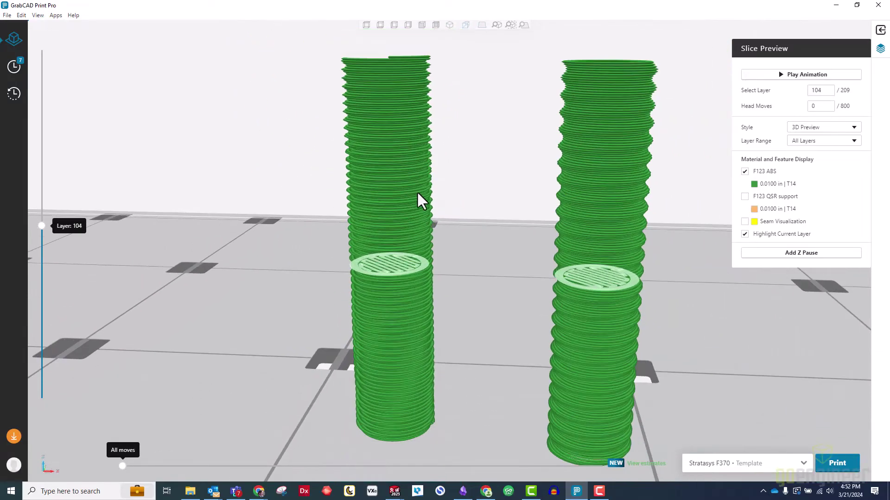
# - Show F123 QSR support in the preview and move the highlighted layer down to 88
pyautogui.click(745, 196)
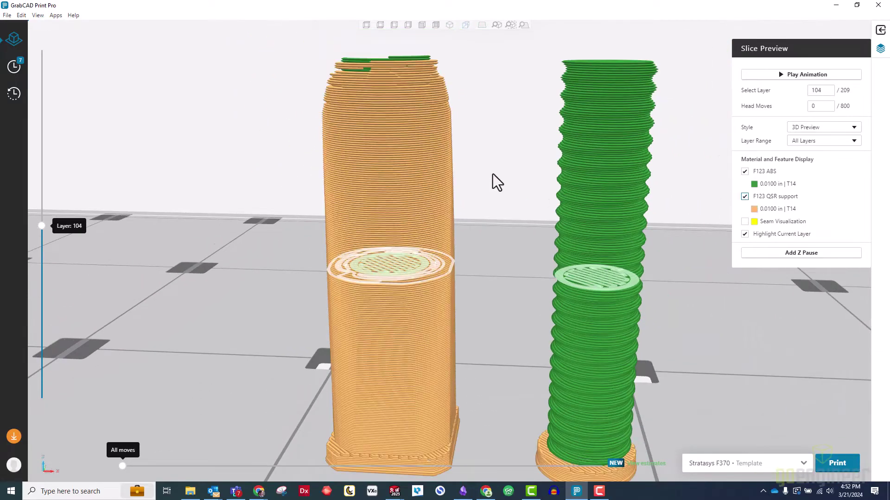
pyautogui.moveTo(493, 182); pyautogui.dragTo(353, 221, button='right')
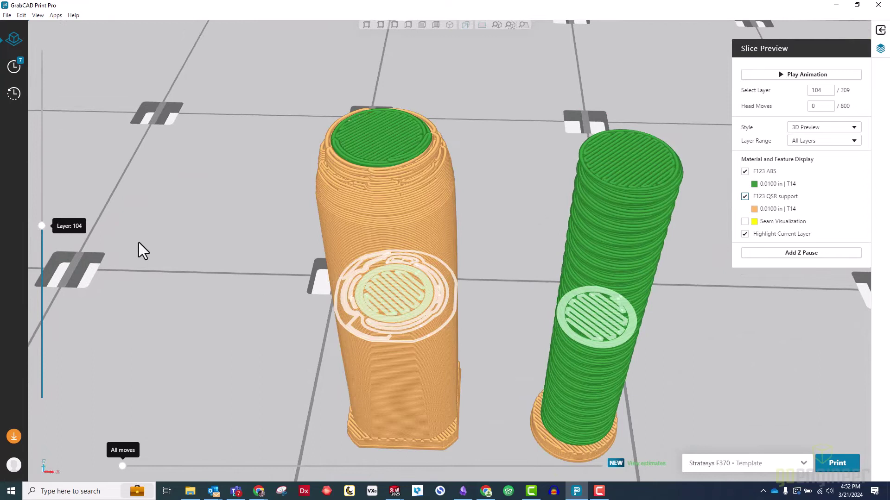
pyautogui.moveTo(32, 222); pyautogui.dragTo(41, 253)
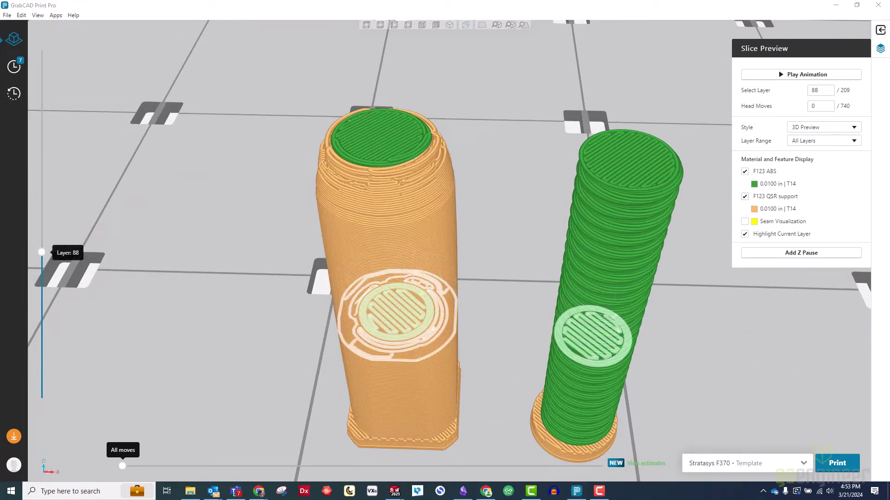
pyautogui.moveTo(700, 304); pyautogui.dragTo(560, 333, button='right')
pyautogui.scroll(5, 437, 185)
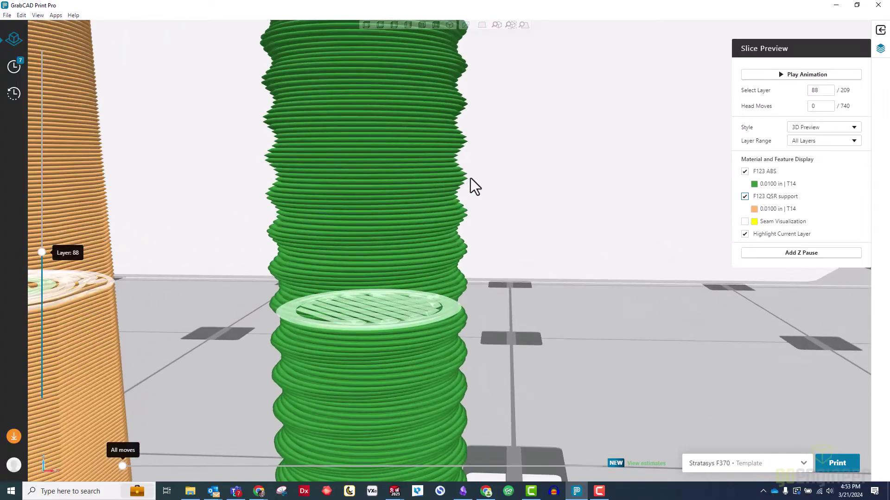
pyautogui.moveTo(456, 162); pyautogui.dragTo(490, 288, button='right')
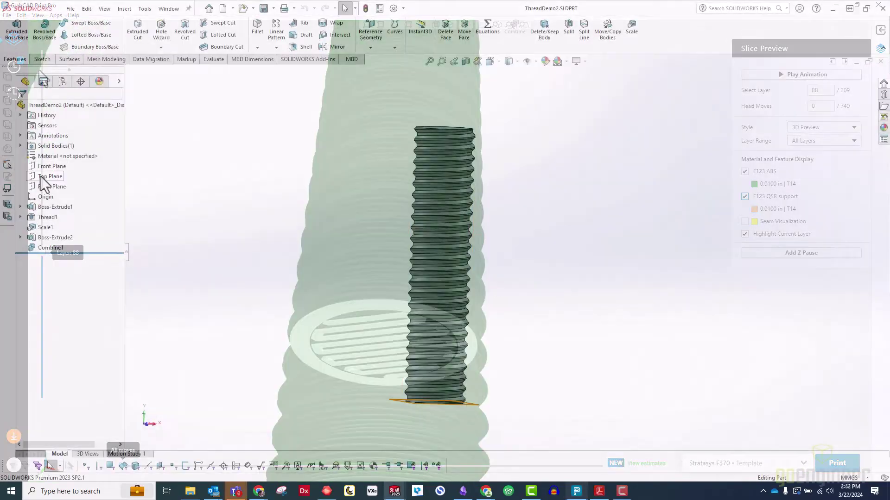
# - Sketch a center rectangle on the Top Plane, centred at the origin around the rod
pyautogui.click(48, 162)
pyautogui.scroll(-5, 395, 221)
pyautogui.scroll(5, 369, 175)
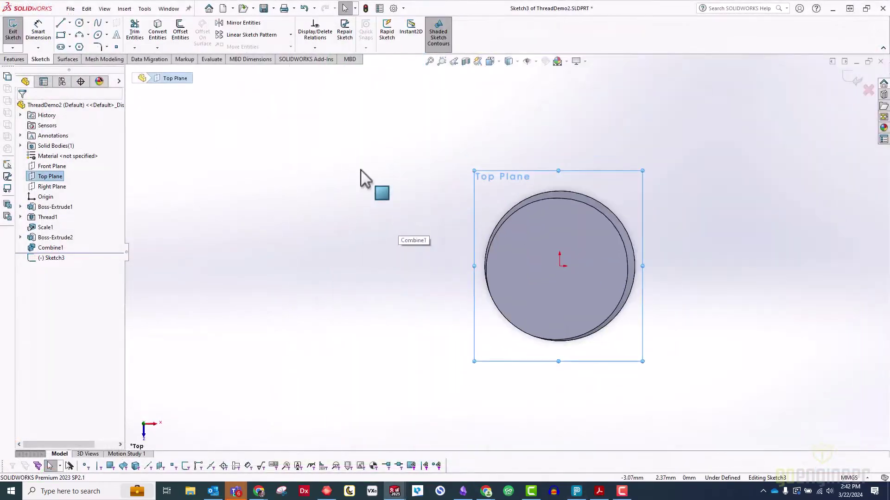
pyautogui.click(69, 35)
pyautogui.click(92, 57)
pyautogui.click(560, 266)
pyautogui.click(704, 396)
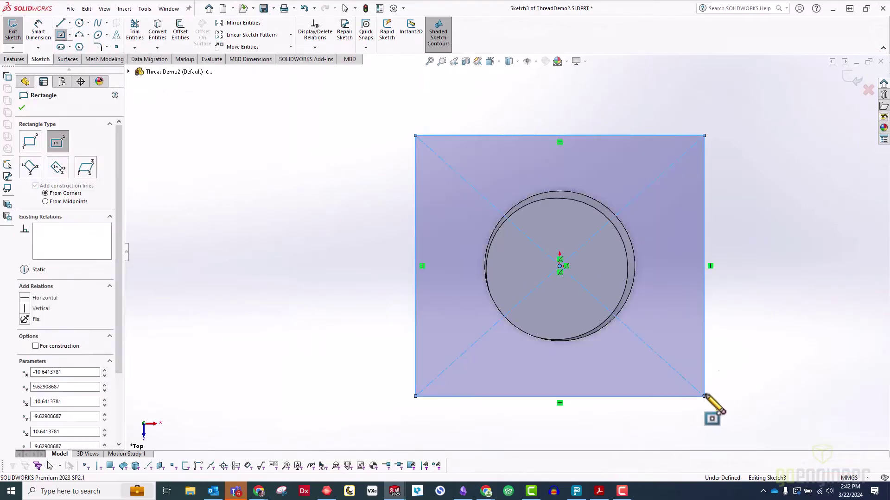
pyautogui.click(852, 77)
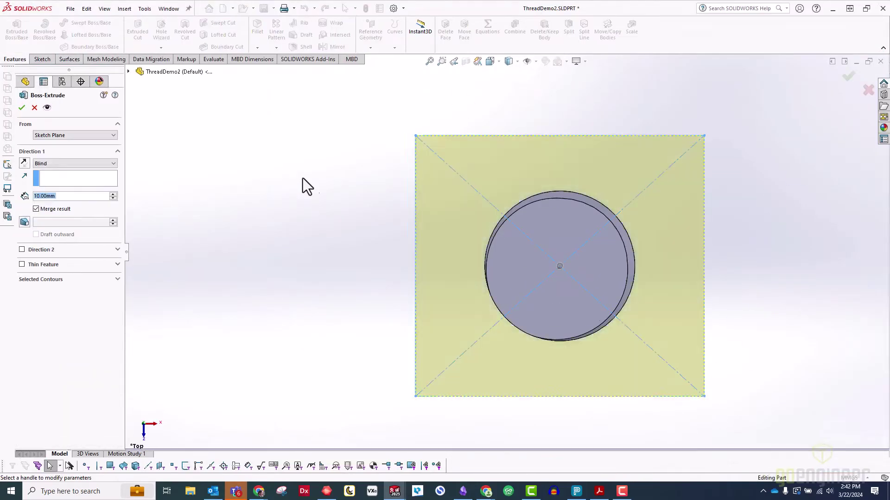
# - Extrude the rectangle into a separate block starting at a 10 mm offset
pyautogui.click(74, 134)
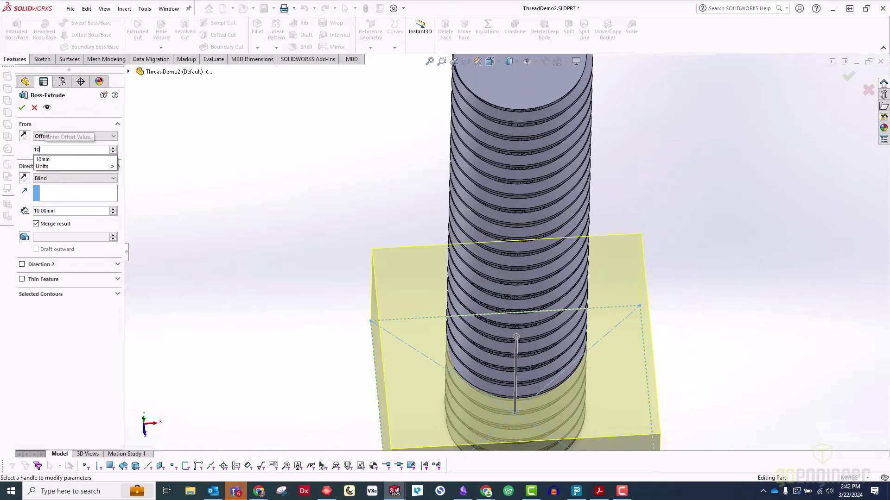
pyautogui.write('10')
pyautogui.click(36, 224)
pyautogui.moveTo(139, 229); pyautogui.dragTo(32, 95, button='middle')
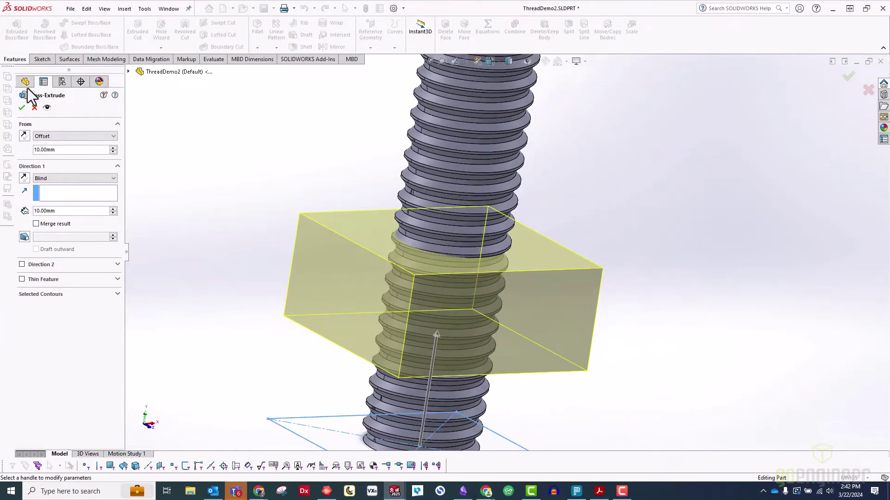
pyautogui.click(21, 108)
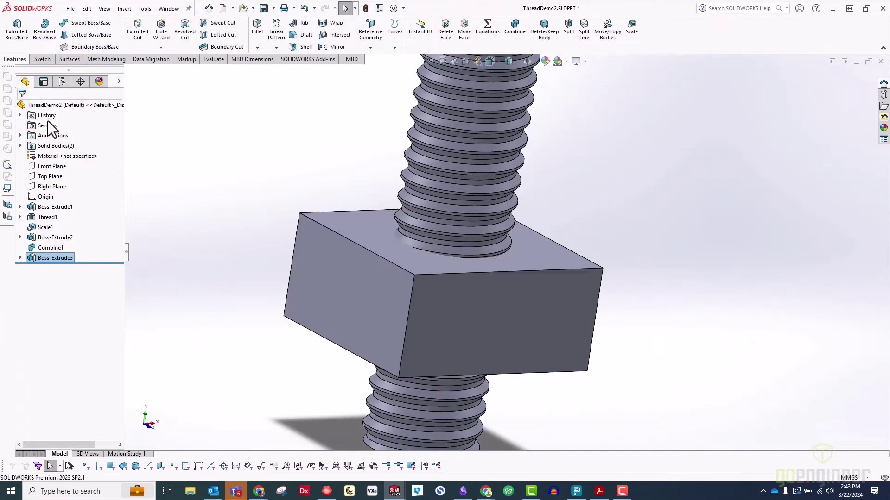
# - Subtract the thread body from the block with Combine to leave a threaded hole
pyautogui.click(517, 32)
pyautogui.click(327, 244)
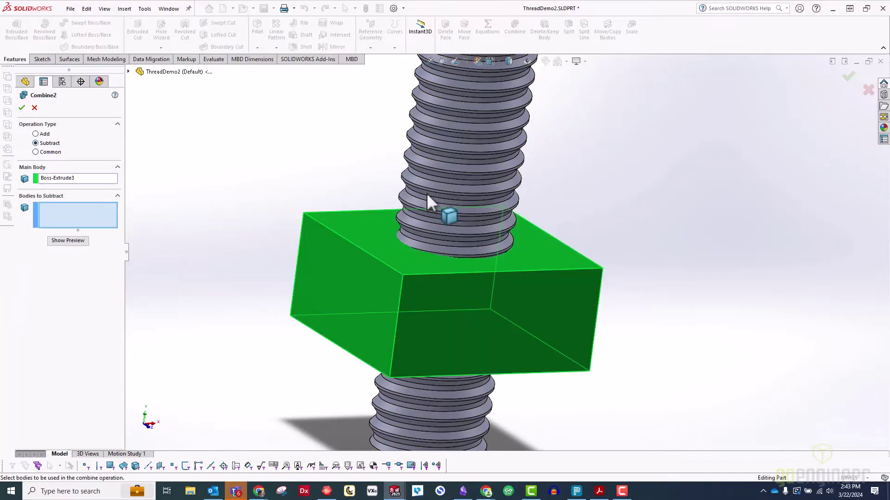
pyautogui.click(496, 185)
pyautogui.rightClick(496, 185)
pyautogui.hotkey('ctrl', '1')
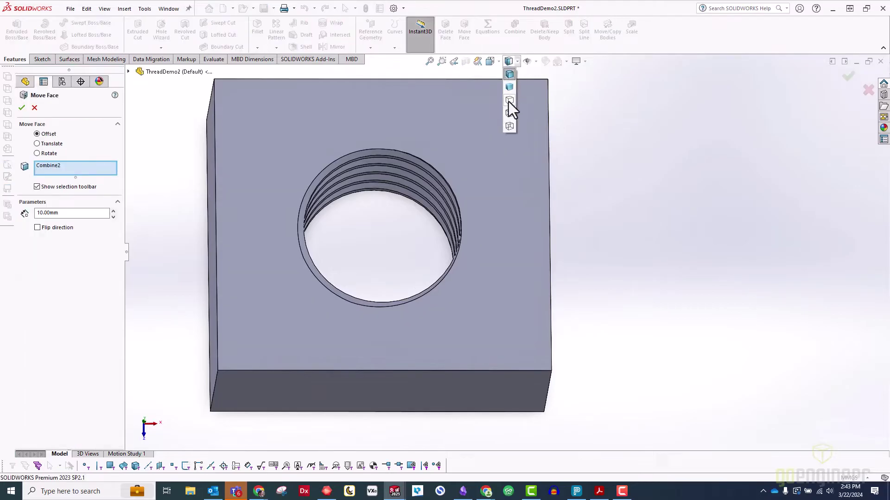
# - Offset the hole's four thread faces by 0.20 mm with direction flipped, creating Move Face1
pyautogui.click(509, 100)
pyautogui.rightClick(59, 171)
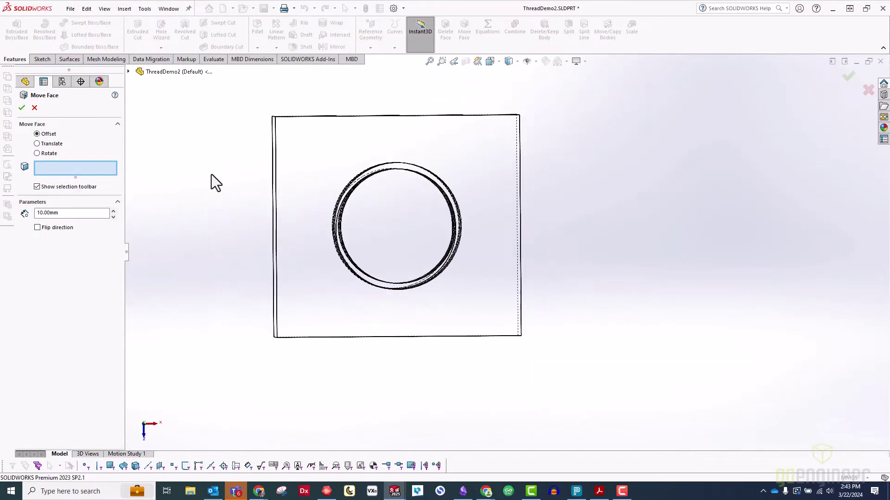
pyautogui.moveTo(477, 304); pyautogui.dragTo(478, 304)
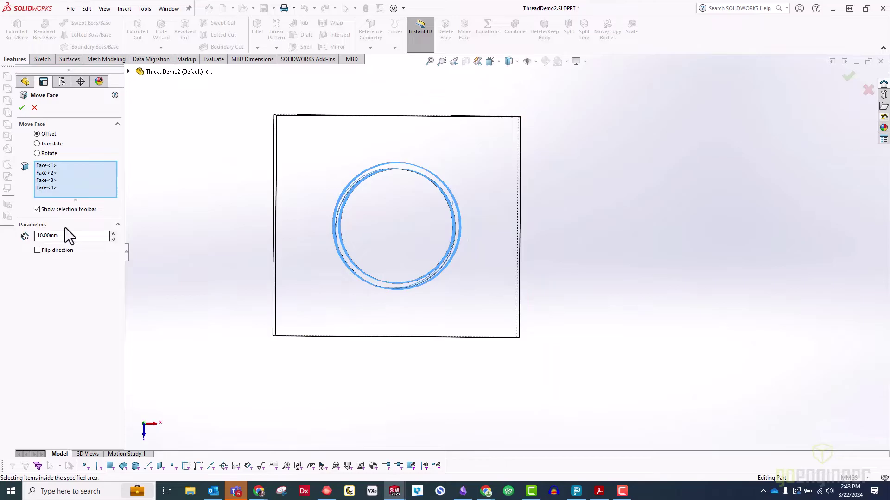
pyautogui.write('0.2')
pyautogui.press('Return')
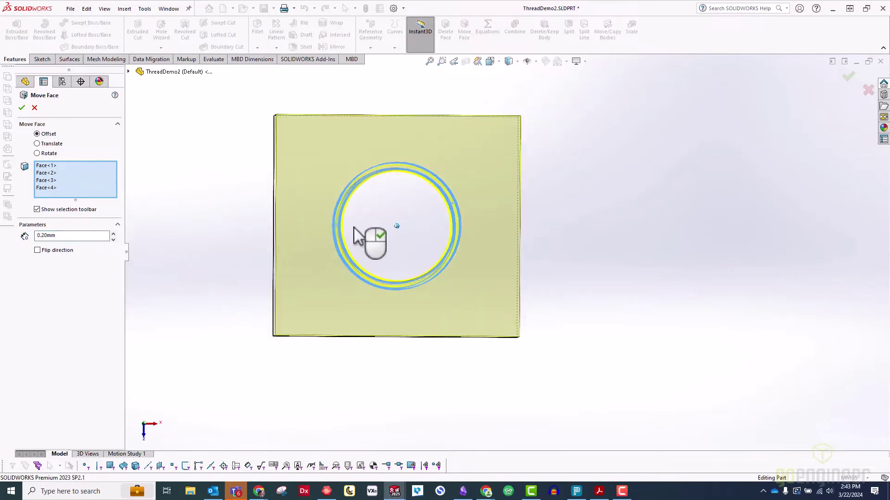
pyautogui.moveTo(367, 238); pyautogui.dragTo(32, 268, button='middle')
pyautogui.click(38, 250)
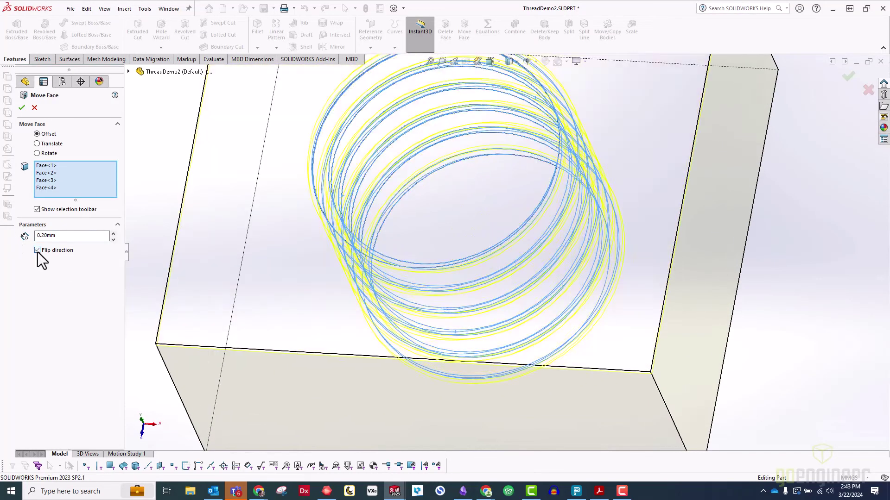
pyautogui.click(21, 108)
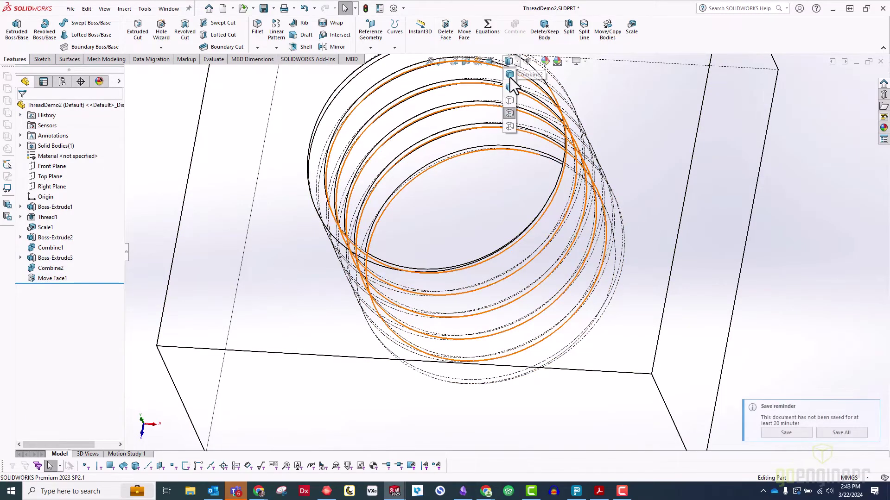
# - Roll back before Combine2 and copy the threaded rod body with Move/Copy Bodies
pyautogui.click(509, 76)
pyautogui.moveTo(110, 267); pyautogui.dragTo(110, 264)
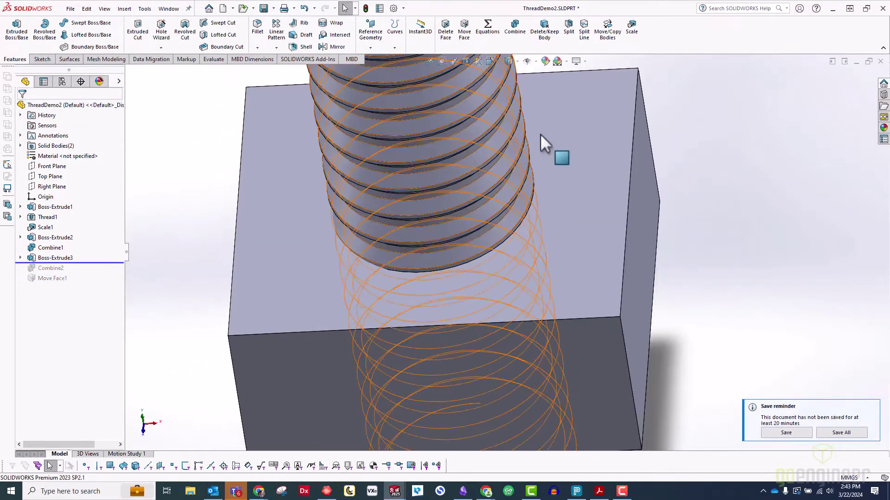
pyautogui.click(38, 156)
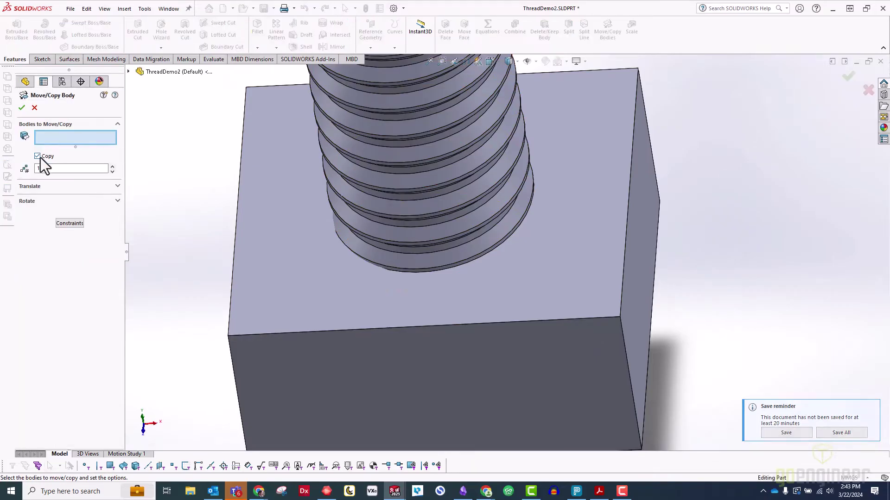
pyautogui.click(399, 133)
pyautogui.click(23, 108)
pyautogui.click(463, 246)
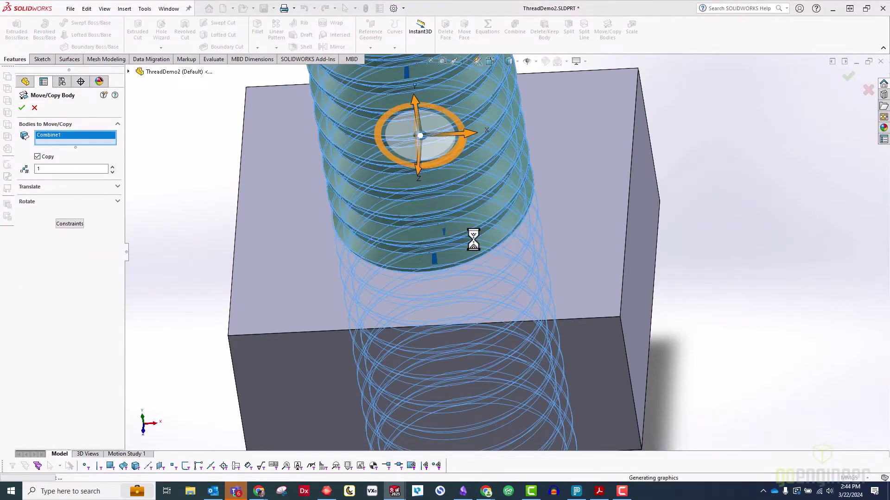
# - Roll forward to the end and inspect the threads in a section view
pyautogui.moveTo(98, 274); pyautogui.dragTo(98, 297)
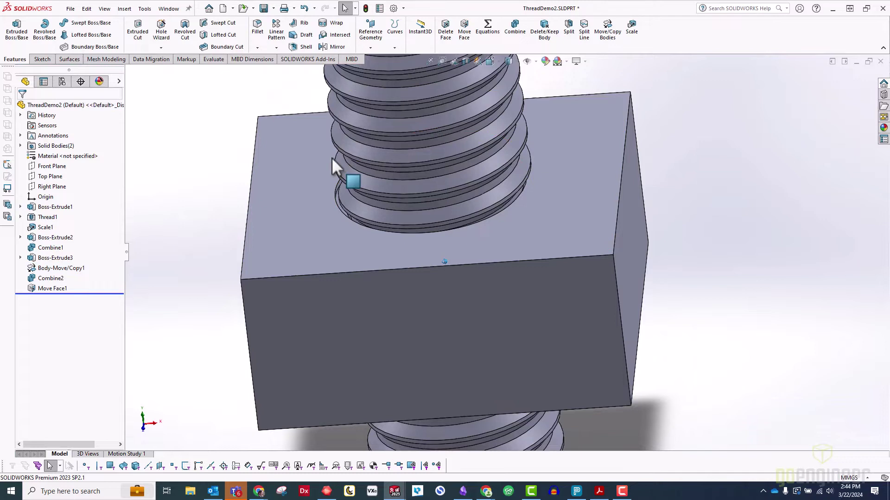
pyautogui.click(466, 60)
pyautogui.click(465, 61)
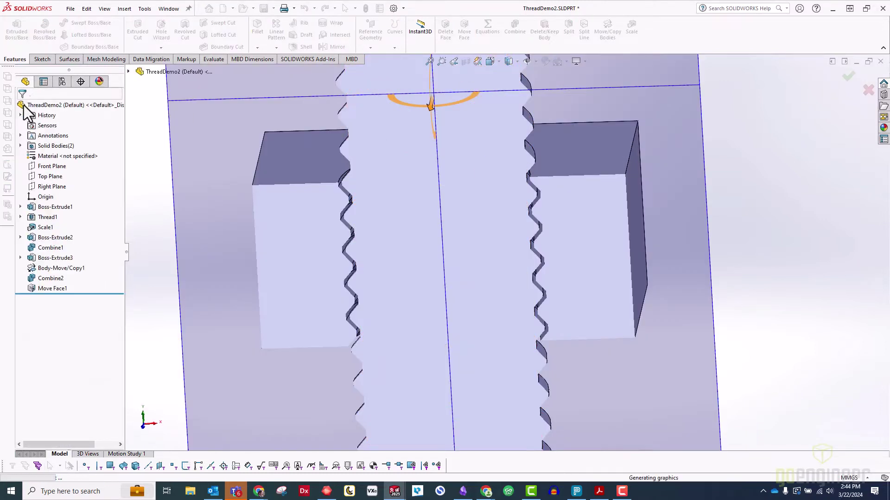
pyautogui.moveTo(171, 171); pyautogui.dragTo(174, 170, button='middle')
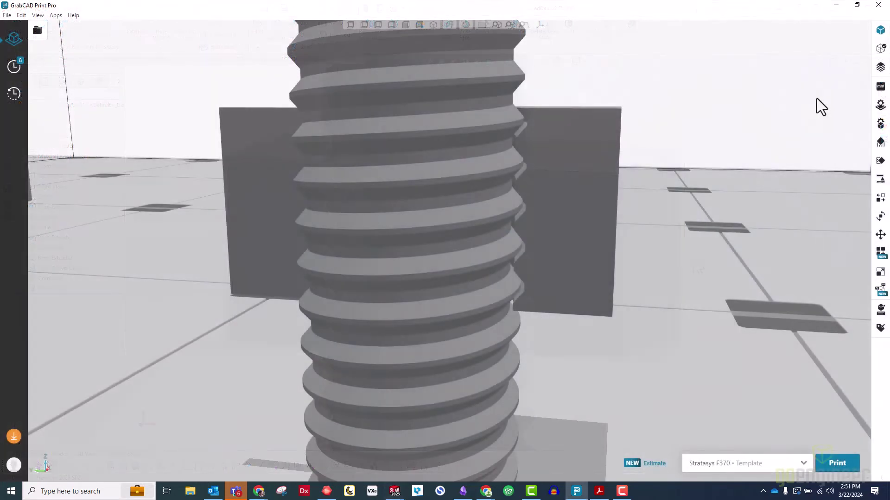
# - Slice the upright rod and nut and step the layer slider down from 103 to 79
pyautogui.click(881, 69)
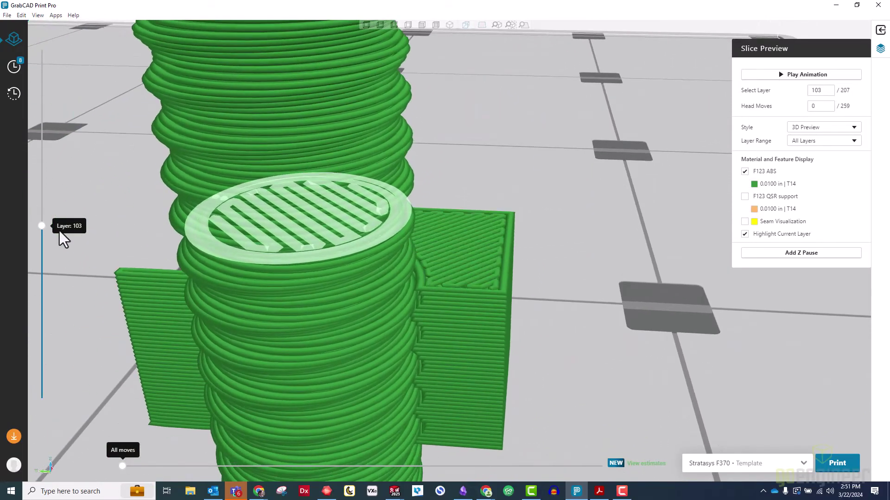
pyautogui.moveTo(41, 226); pyautogui.dragTo(48, 268)
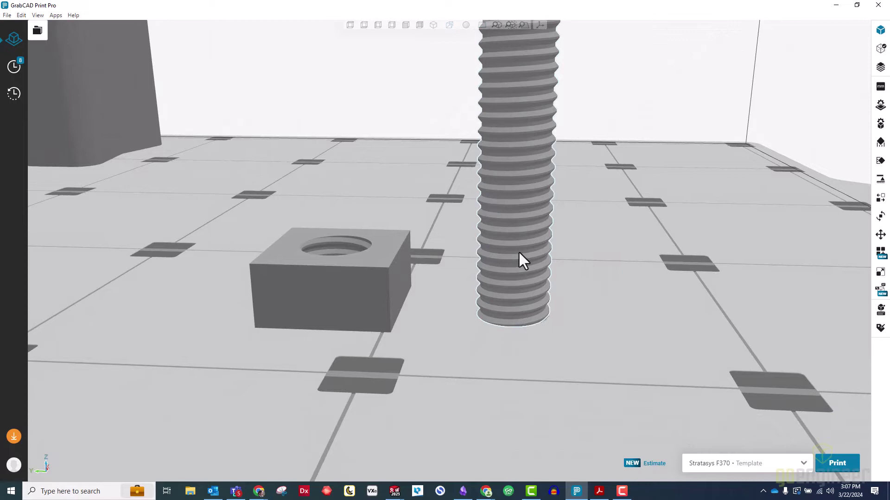
# - Rotate the threaded rod 90° about X so it lies flat on the tray
pyautogui.click(519, 253)
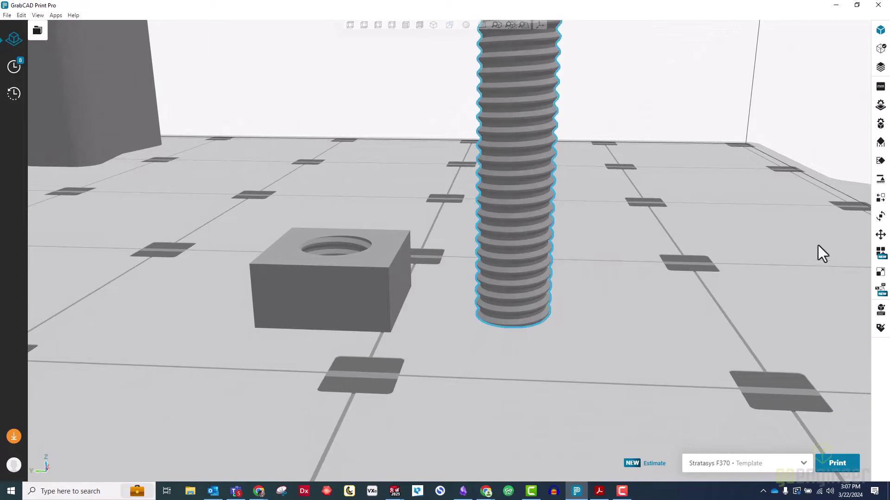
pyautogui.click(880, 218)
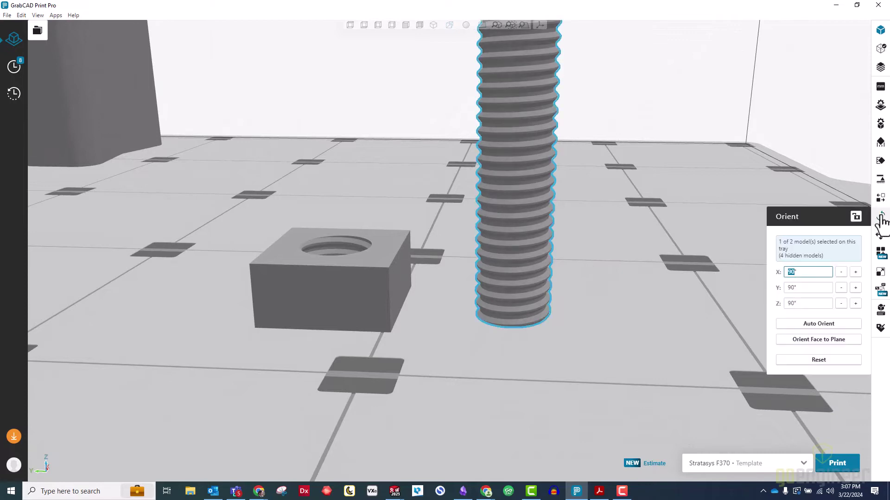
pyautogui.click(855, 273)
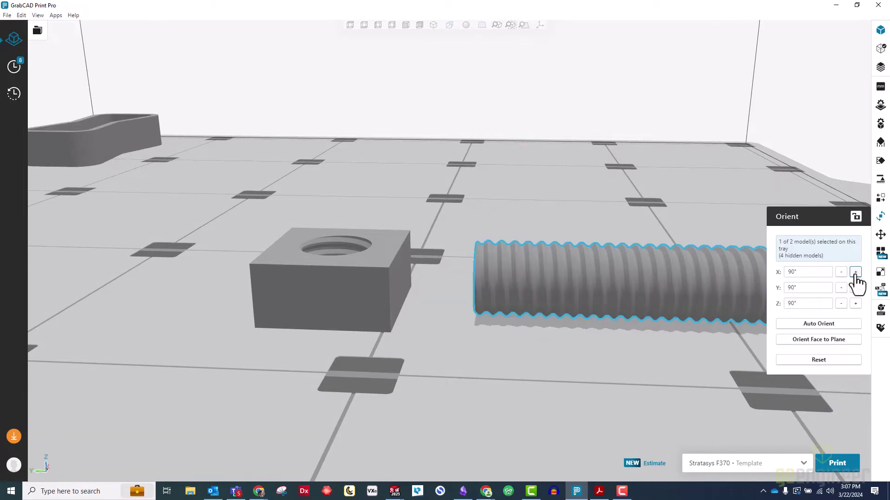
pyautogui.click(881, 218)
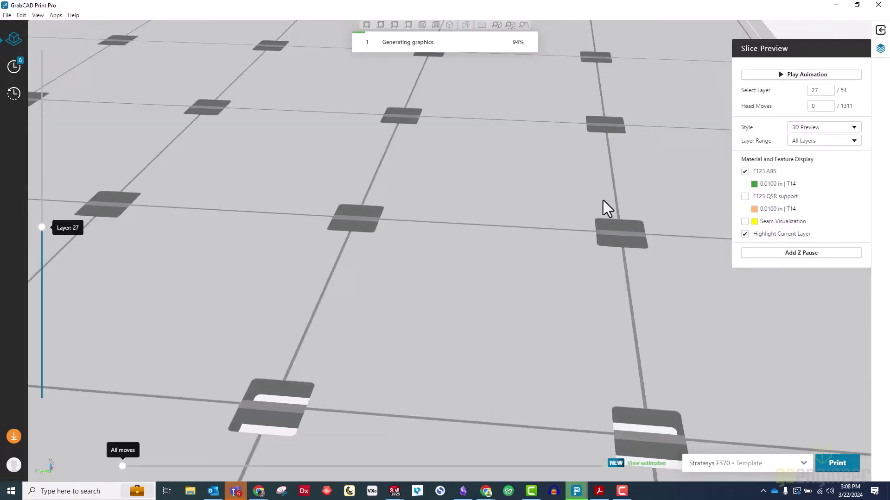
pyautogui.moveTo(605, 216)
pyautogui.mouseDown(button='right')
pyautogui.moveTo(602, 187)
pyautogui.moveTo(567, 197)
pyautogui.moveTo(569, 211)
pyautogui.moveTo(588, 217)
pyautogui.mouseUp(button='right')
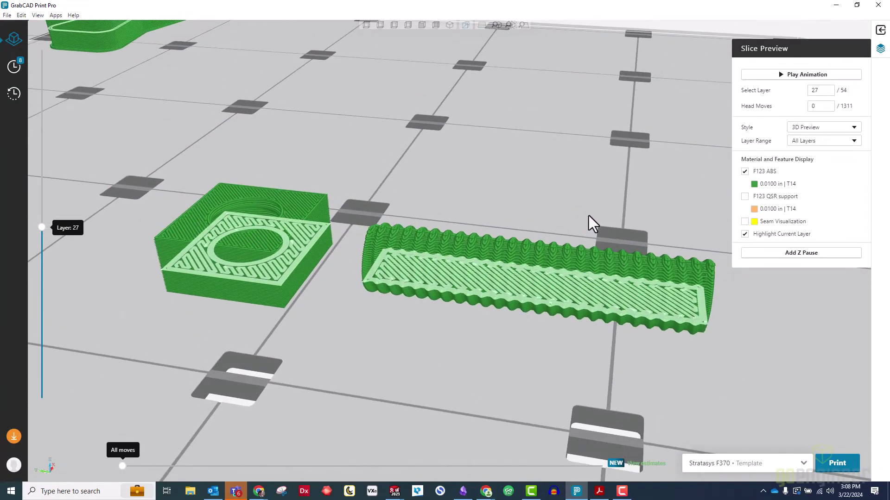
# - Toggle the F123 QSR support and F123 ABS model layers to compare them
pyautogui.click(745, 197)
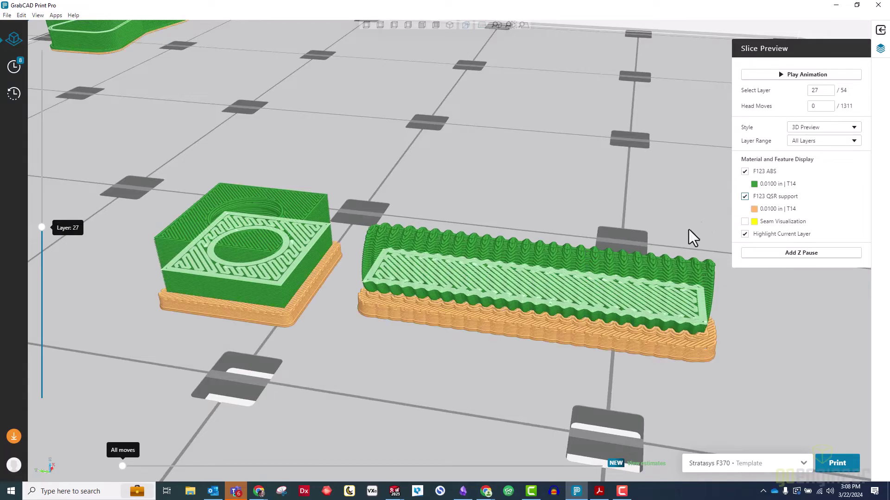
pyautogui.click(744, 172)
pyautogui.moveTo(635, 292); pyautogui.dragTo(546, 303, button='right')
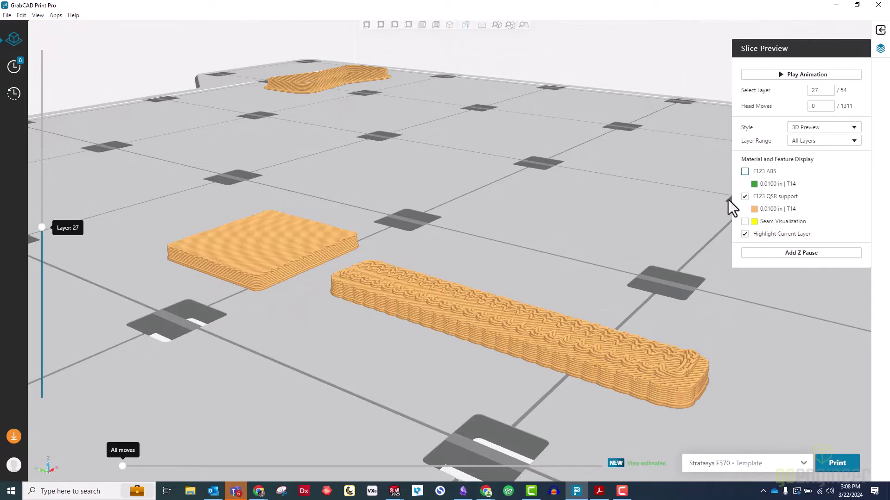
pyautogui.click(744, 197)
pyautogui.click(744, 171)
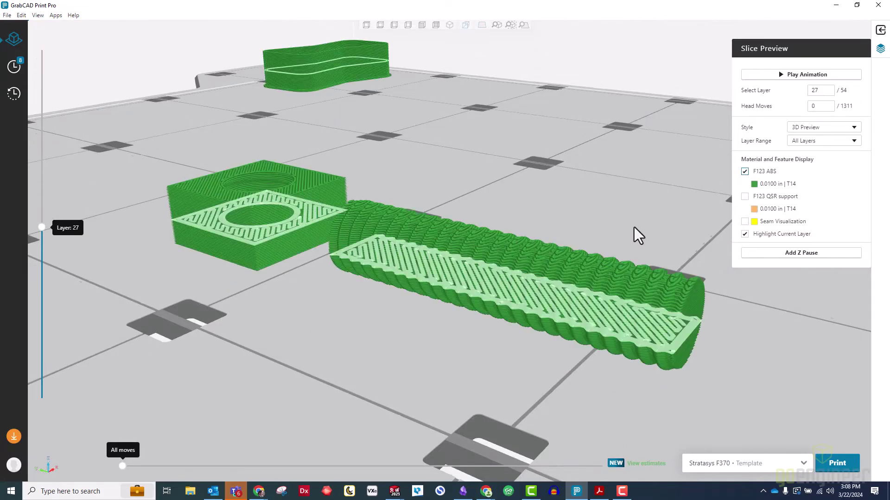
pyautogui.moveTo(634, 227); pyautogui.dragTo(727, 199, button='right')
pyautogui.click(745, 196)
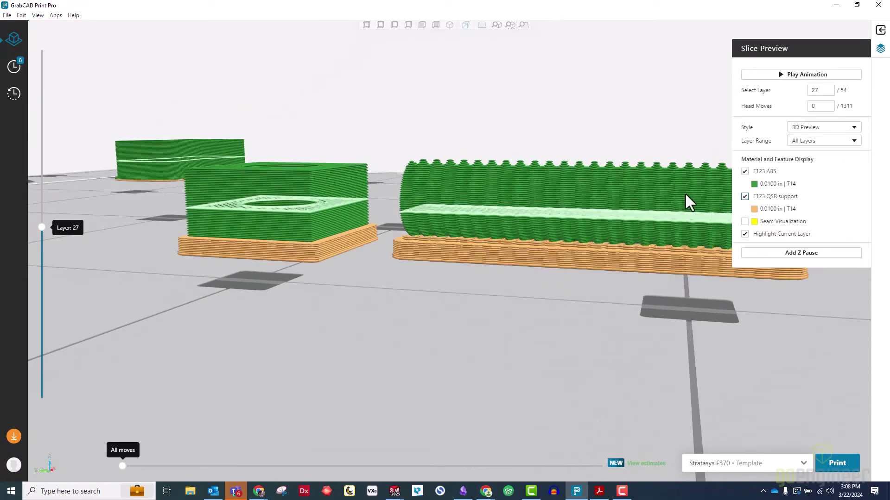
pyautogui.scroll(8, 665, 219)
pyautogui.scroll(-3, 598, 204)
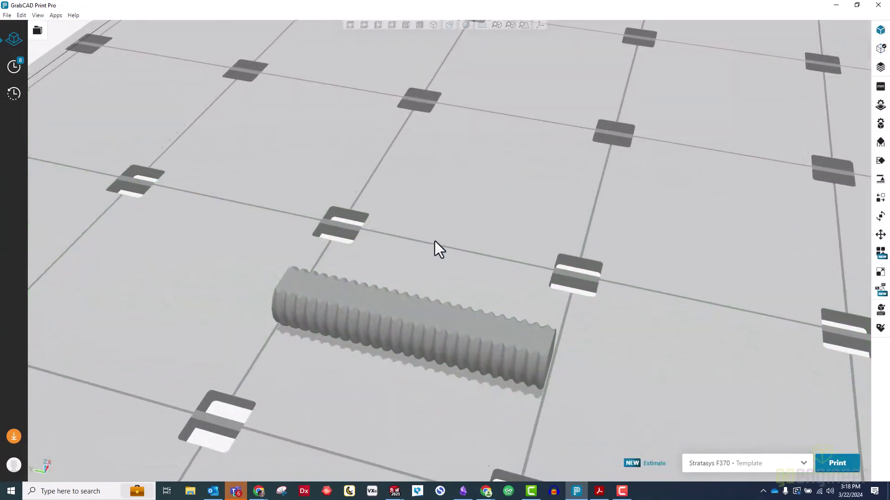
# - Slice the horizontal threaded rod on its own and preview its layers from below the tray
pyautogui.scroll(3, 374, 253)
pyautogui.moveTo(374, 254)
pyautogui.mouseDown(button='right')
pyautogui.moveTo(300, 218)
pyautogui.moveTo(261, 214)
pyautogui.moveTo(387, 264)
pyautogui.mouseUp(button='right')
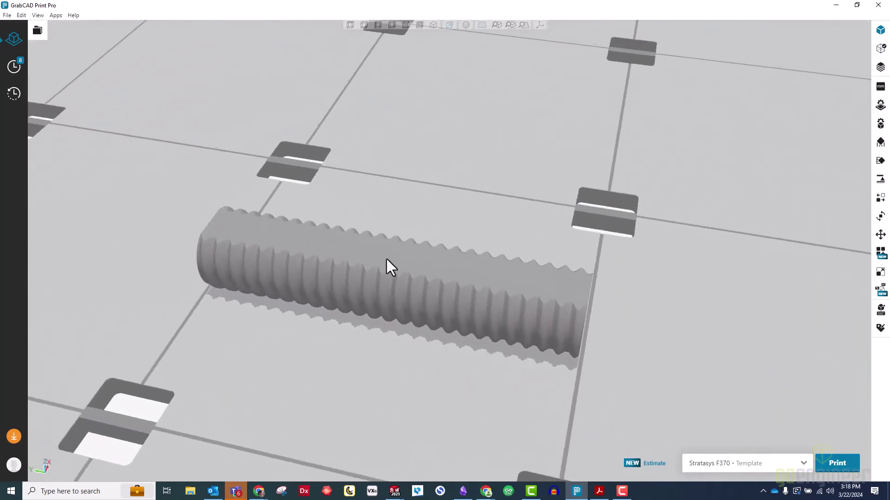
pyautogui.click(880, 66)
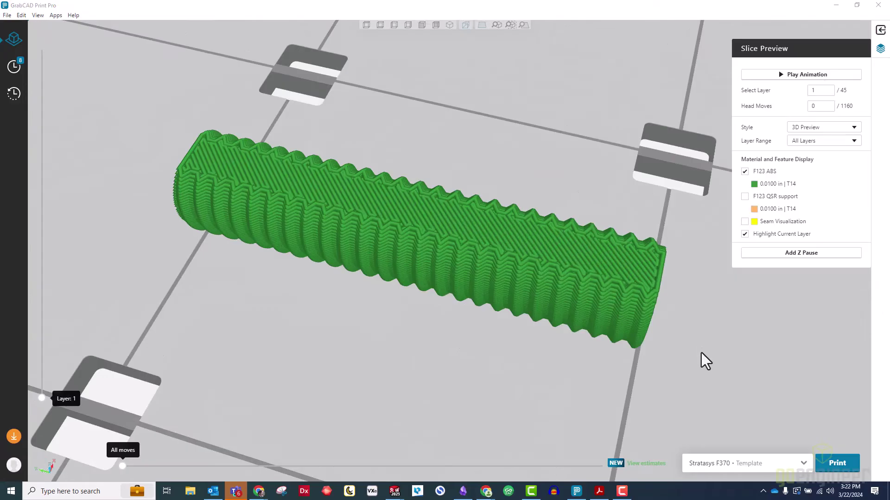
pyautogui.moveTo(701, 352); pyautogui.dragTo(699, 263, button='right')
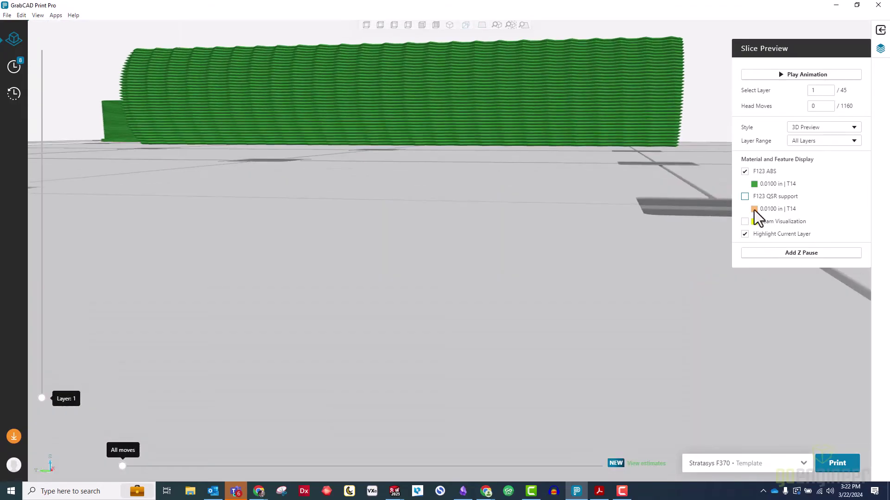
# - Turn F123 QSR support on and off to compare the rod's layers with and without support
pyautogui.click(744, 196)
pyautogui.click(744, 197)
pyautogui.moveTo(642, 110); pyautogui.dragTo(691, 213, button='right')
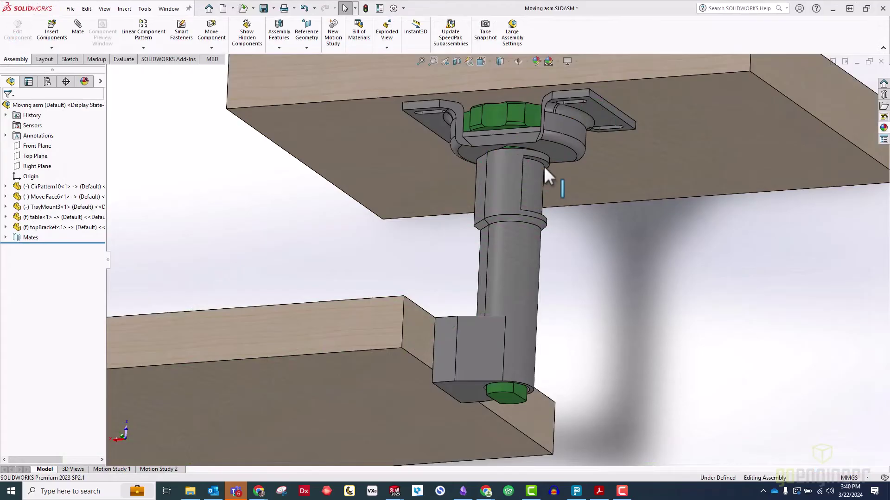
# - Slide the lower leg down the threaded screw in the Moving asm assembly
pyautogui.moveTo(536, 185); pyautogui.dragTo(524, 266)
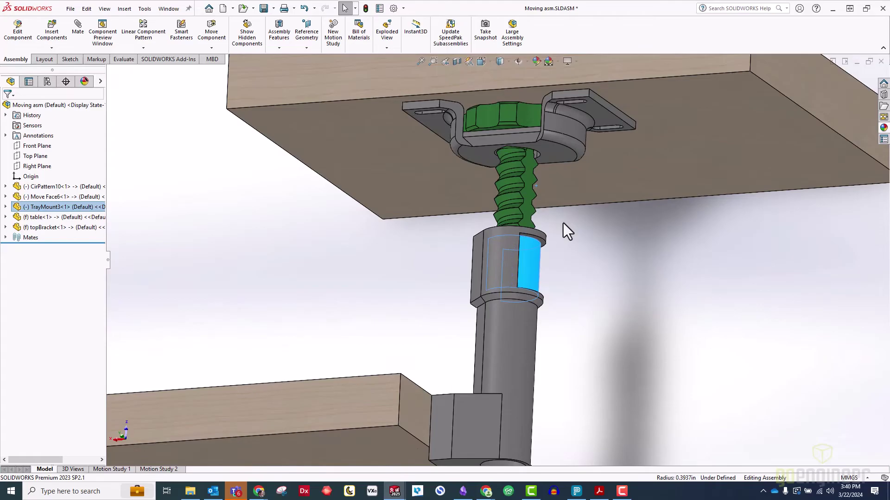
pyautogui.scroll(-5, 563, 224)
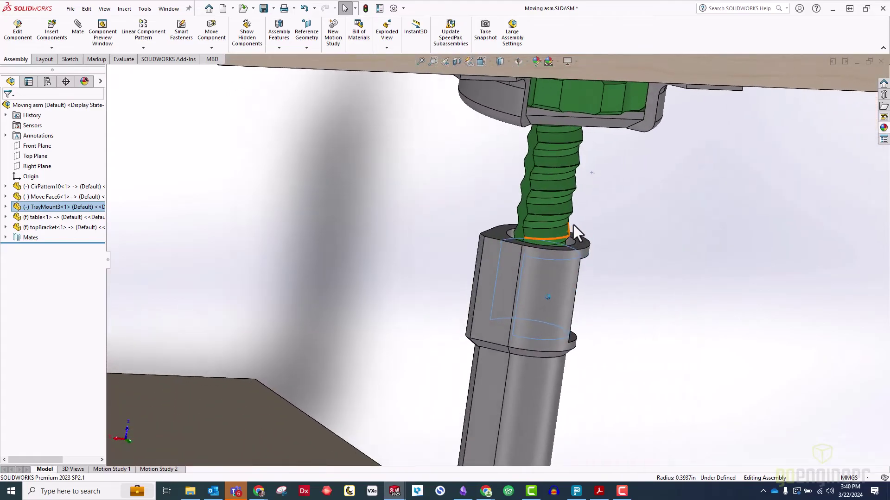
pyautogui.scroll(5, 574, 225)
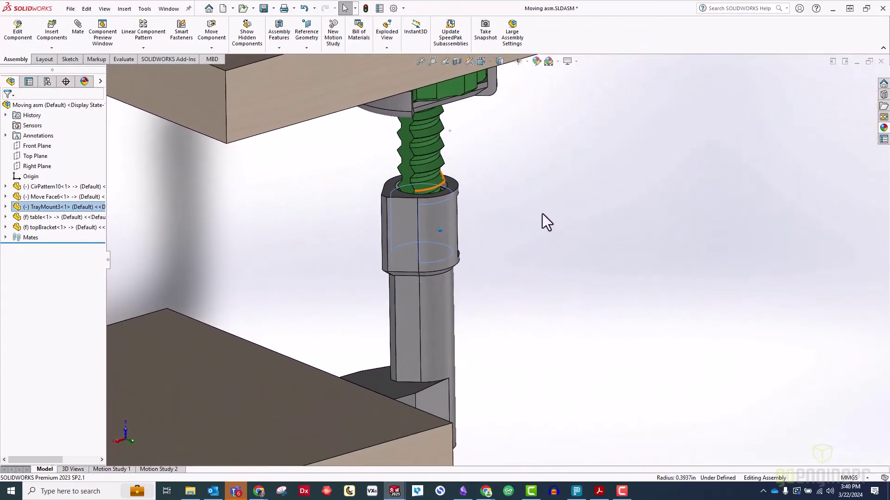
pyautogui.scroll(1, 542, 214)
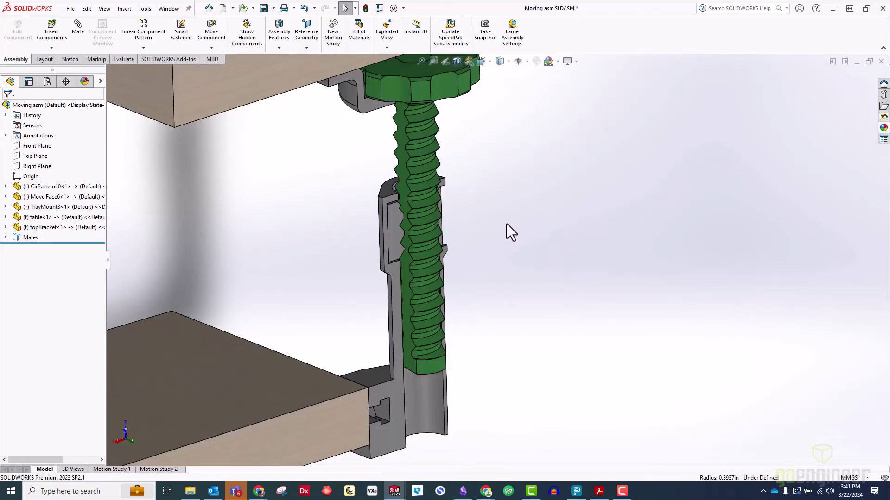
# - View the section straight on, then at an angle, and select the lower table's top face
pyautogui.hotkey('ctrl', '8')
pyautogui.moveTo(502, 243); pyautogui.dragTo(373, 335, button='middle')
pyautogui.click(370, 337)
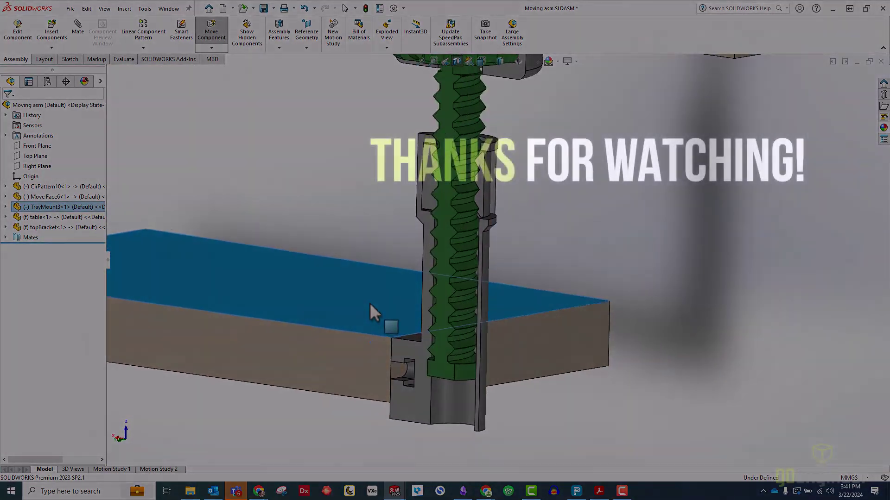